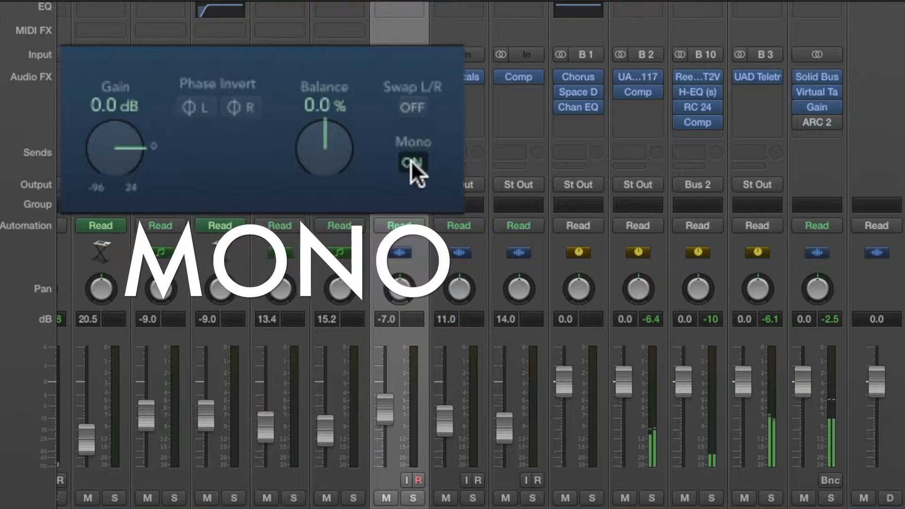
Step: Compare the mix in mono and stereo with the Wide bus muted, and restore the bus to the mix
left_click(411, 162)
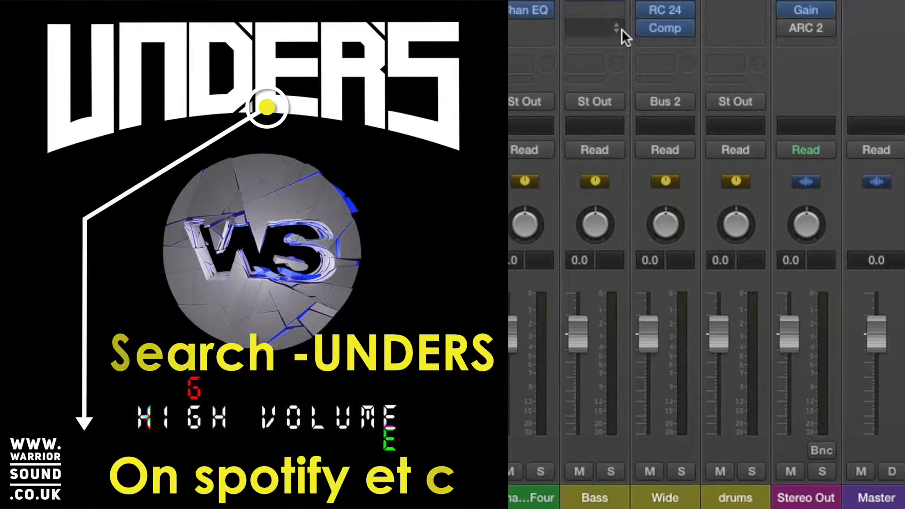
left_click(647, 472)
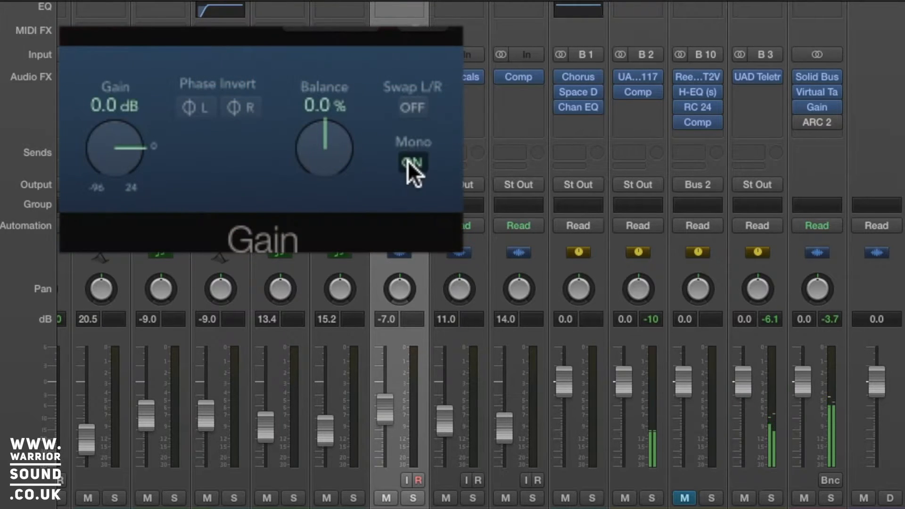
left_click(408, 161)
left_click(408, 161)
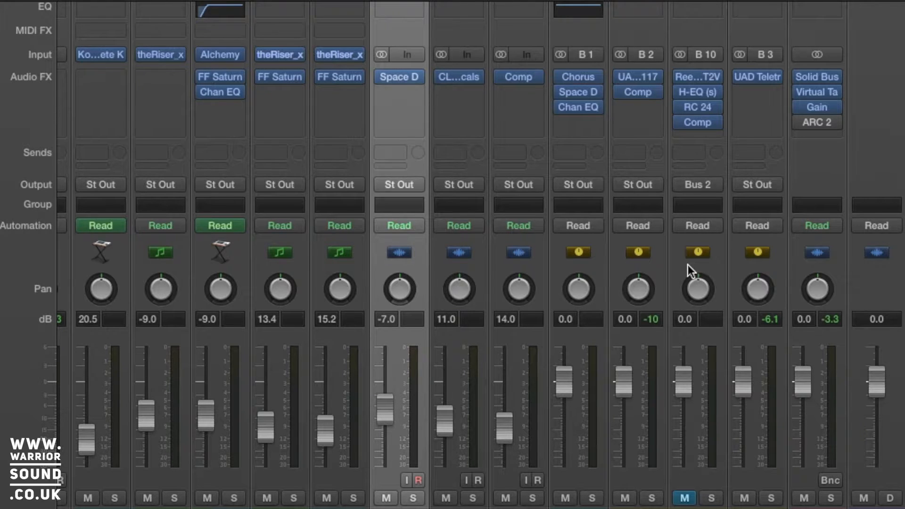
left_click(684, 497)
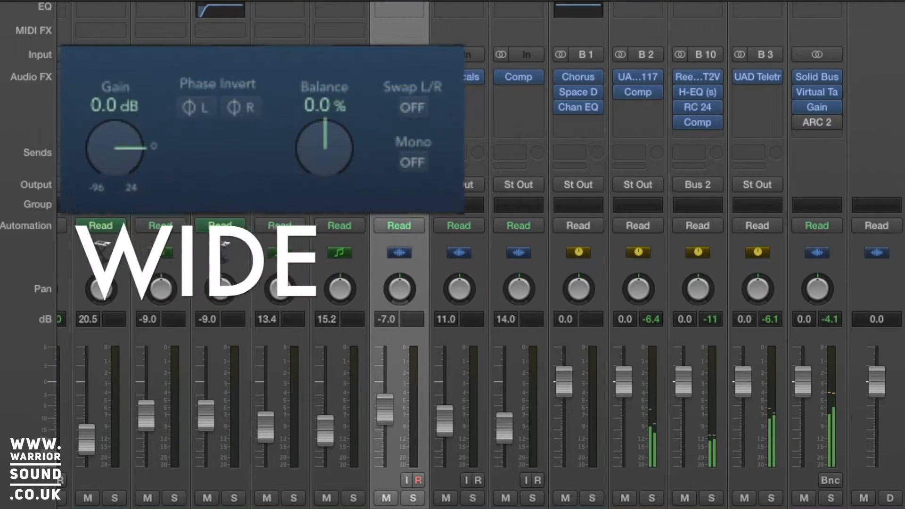
Step: Alternate the Gain plug-in's Mono option on and off on the Stereo Out to compare the full mix
left_click(412, 162)
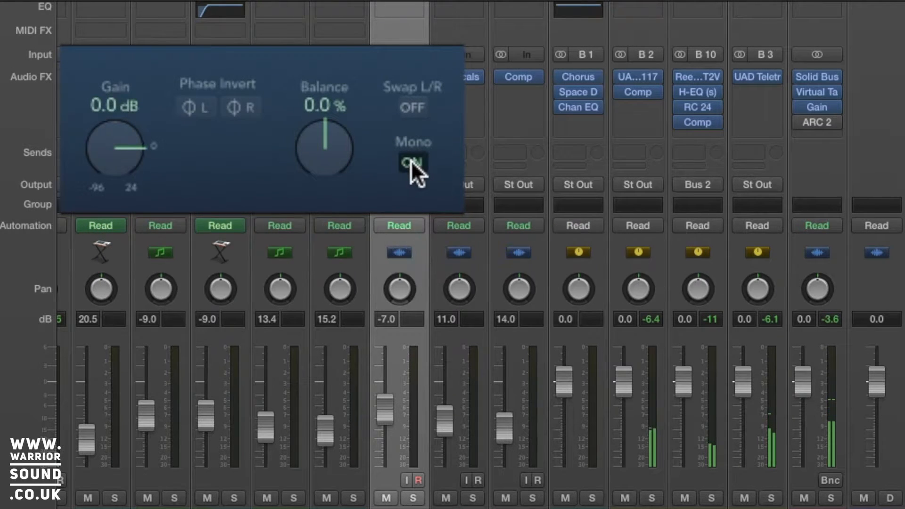
left_click(411, 161)
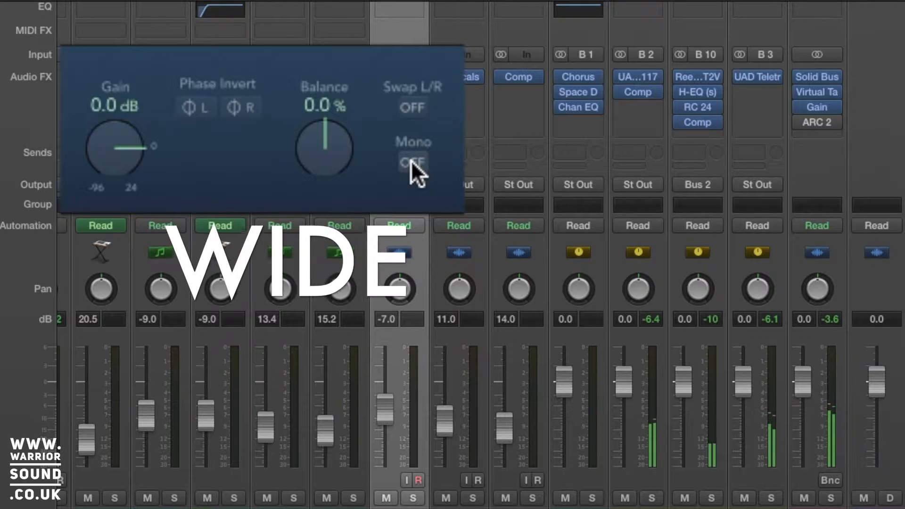
left_click(411, 162)
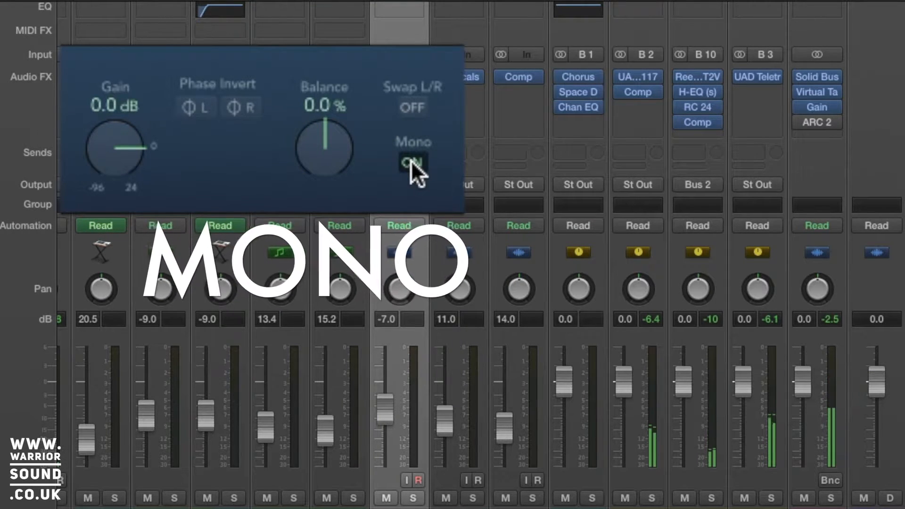
left_click(411, 162)
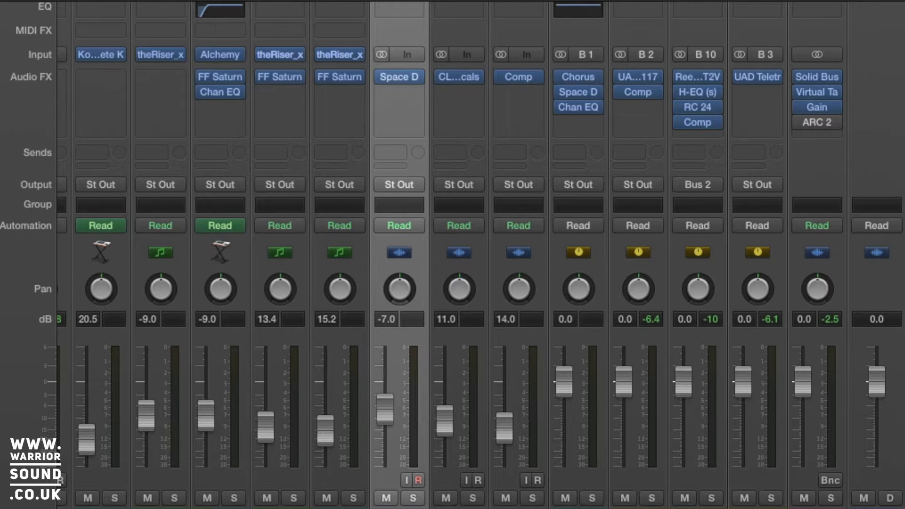
Step: Open the Reel ADT plug-in on the Wide bus and examine its ADT1 pan and Varispeed1 controls
left_click(699, 77)
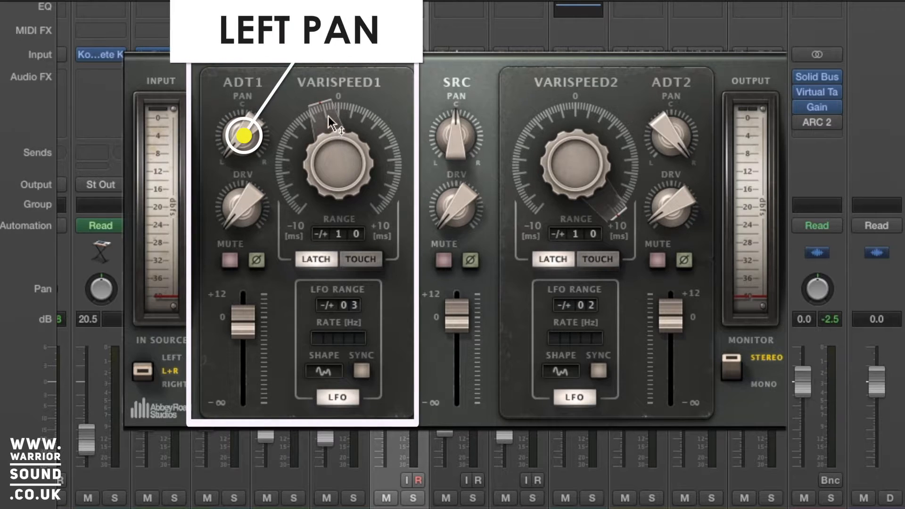
mouse_move(327, 116)
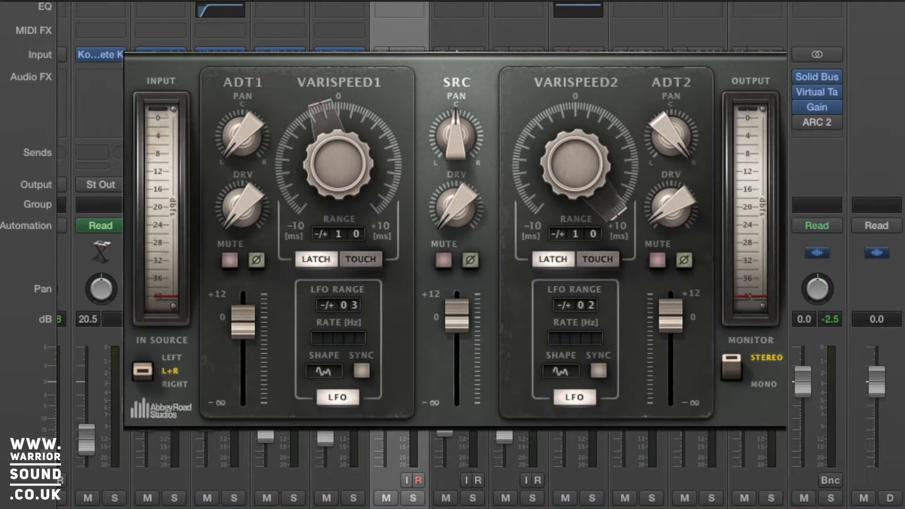
Step: Try the stereo version of Auburn Sounds Panagement on the Wide bus, adjusting its Distance and raising its Width
left_click(757, 77)
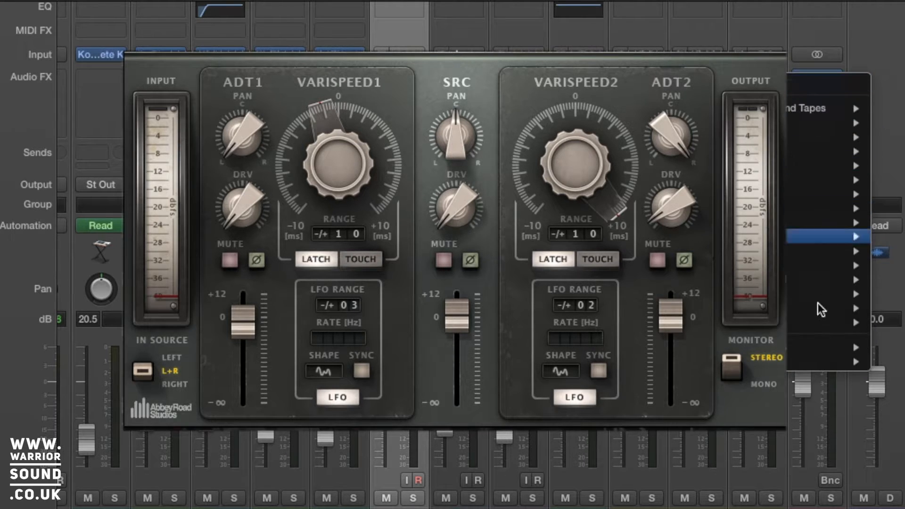
mouse_move(817, 351)
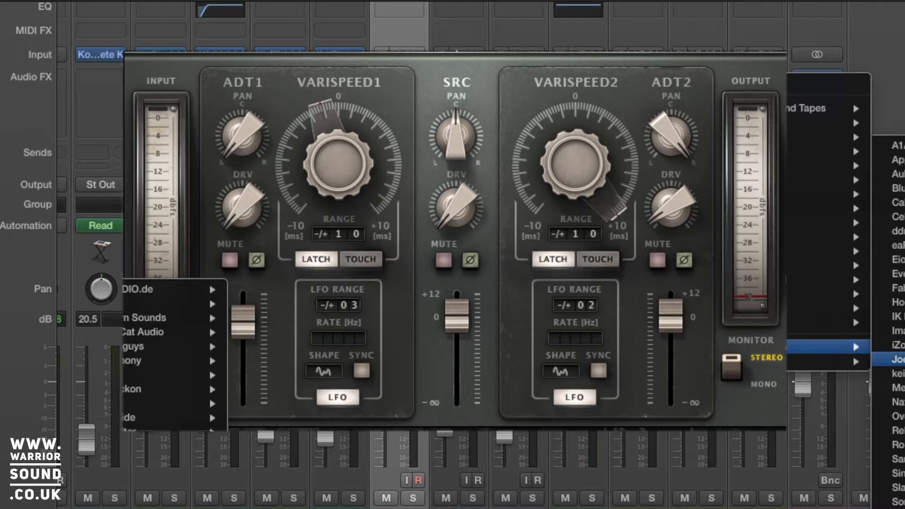
mouse_move(165, 321)
mouse_move(303, 317)
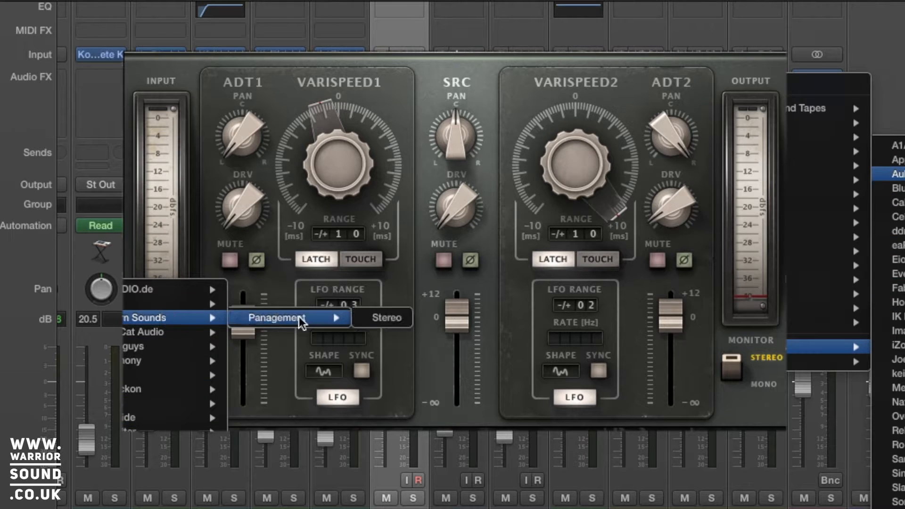
left_click(391, 319)
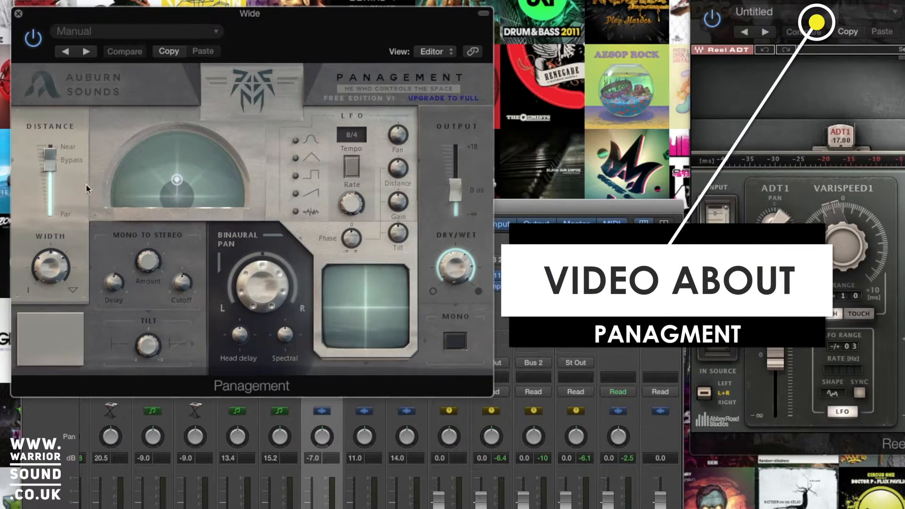
left_click(49, 165)
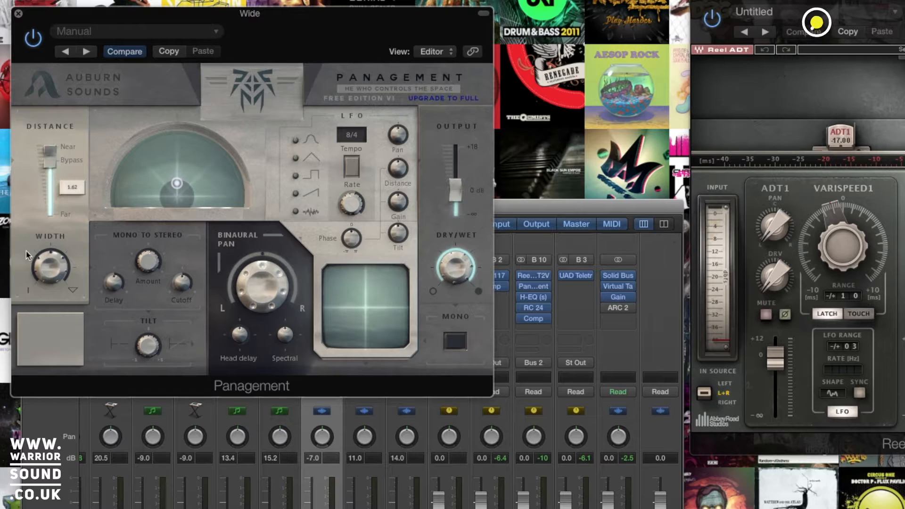
left_click_drag(51, 266, 51, 220)
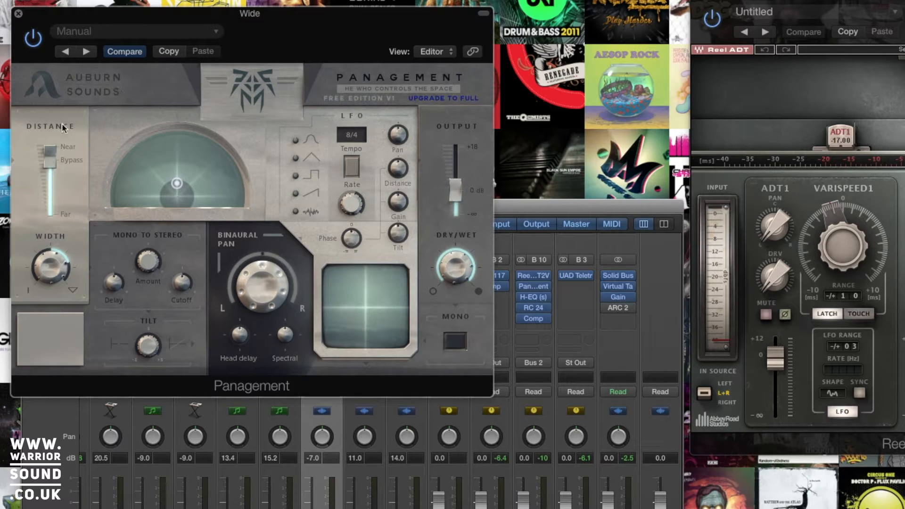
Step: Remove Panagement from the Wide bus and close the gap left in its effects chain
left_click(19, 13)
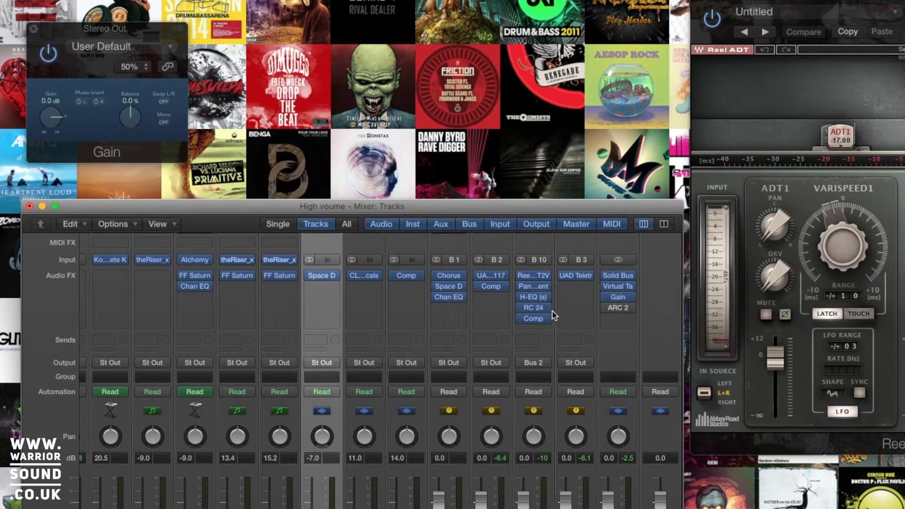
left_click(548, 287)
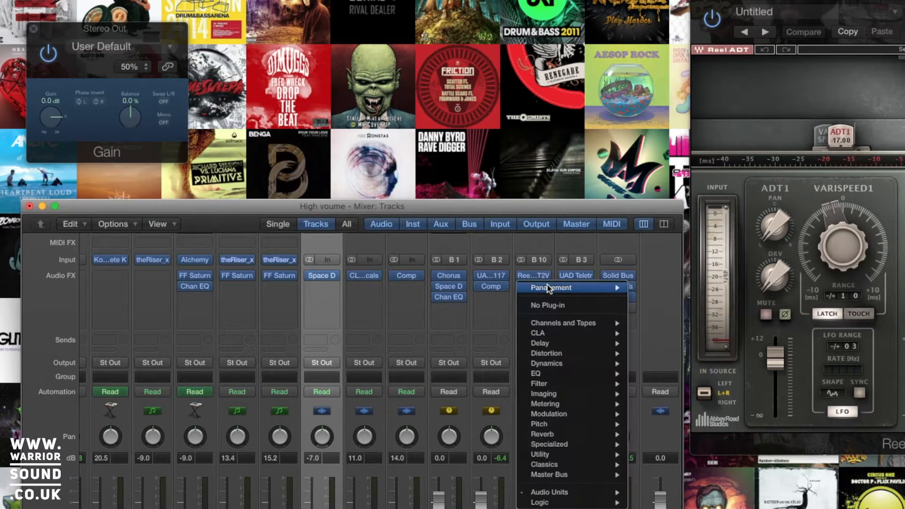
left_click(561, 306)
left_click_drag(536, 299, 535, 286)
mouse_move(534, 309)
left_mouse_down()
mouse_move(535, 298)
mouse_move(534, 310)
left_mouse_up()
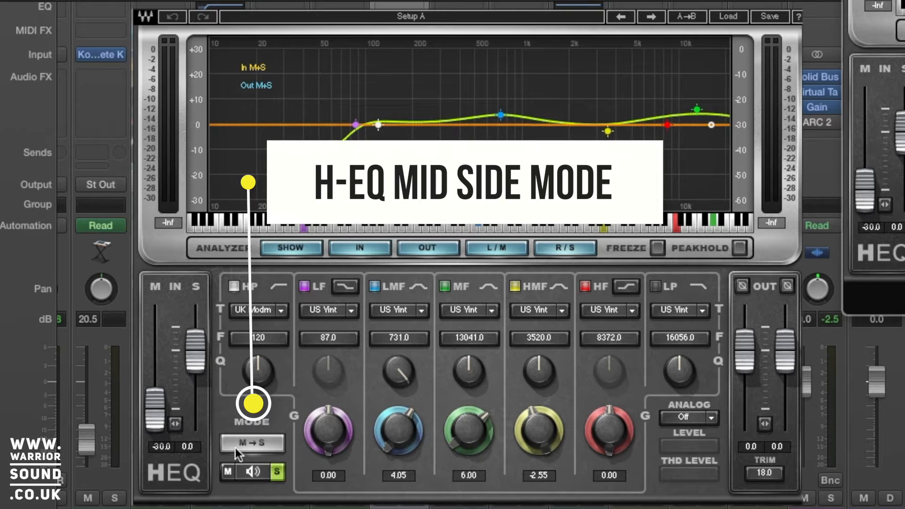
Step: Compare the H-EQ's mid and side settings, try raising the mid input level, and audition the Wide bus
left_click(225, 472)
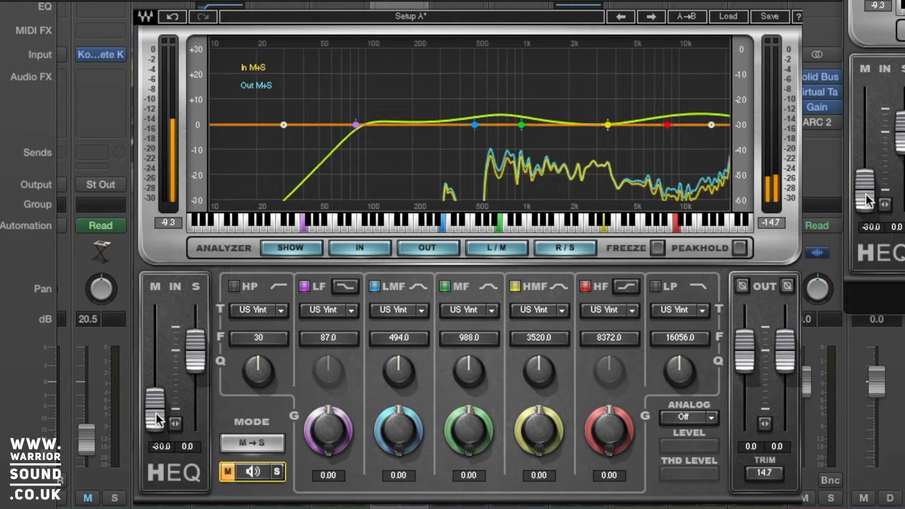
left_click_drag(156, 413, 157, 351)
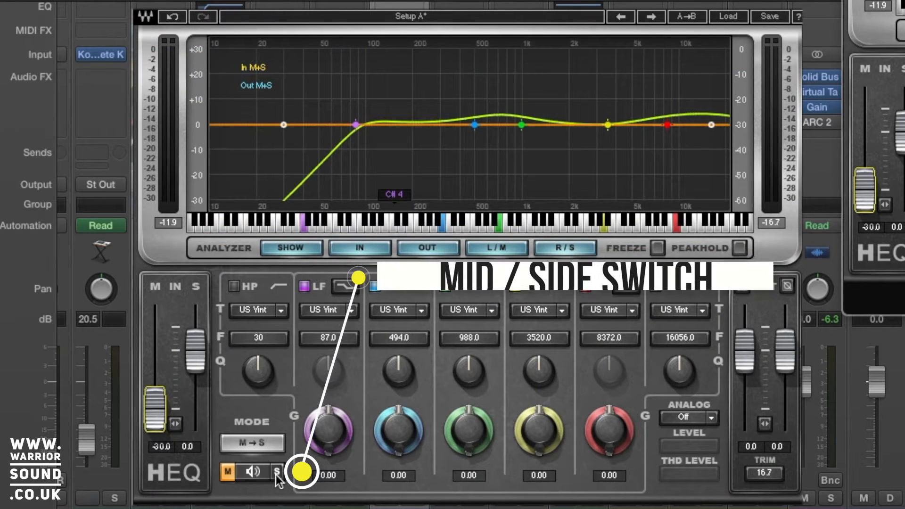
left_click(275, 472)
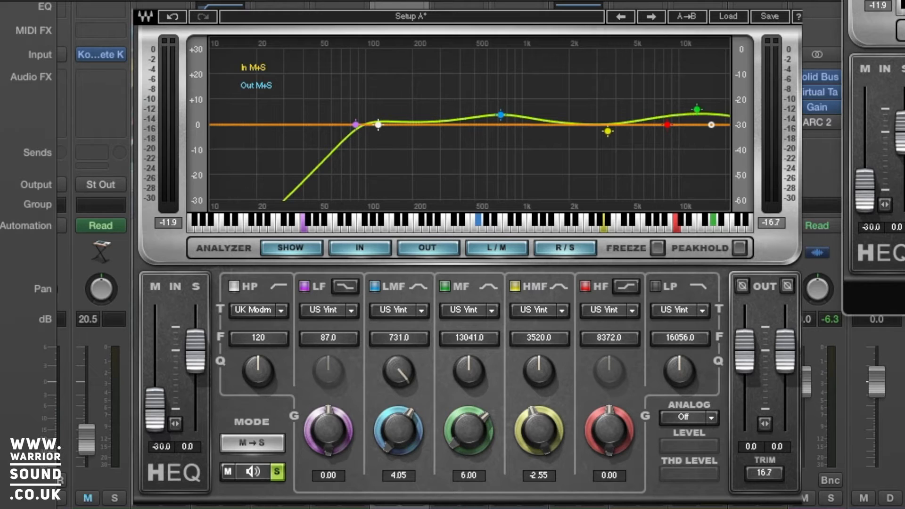
key("space")
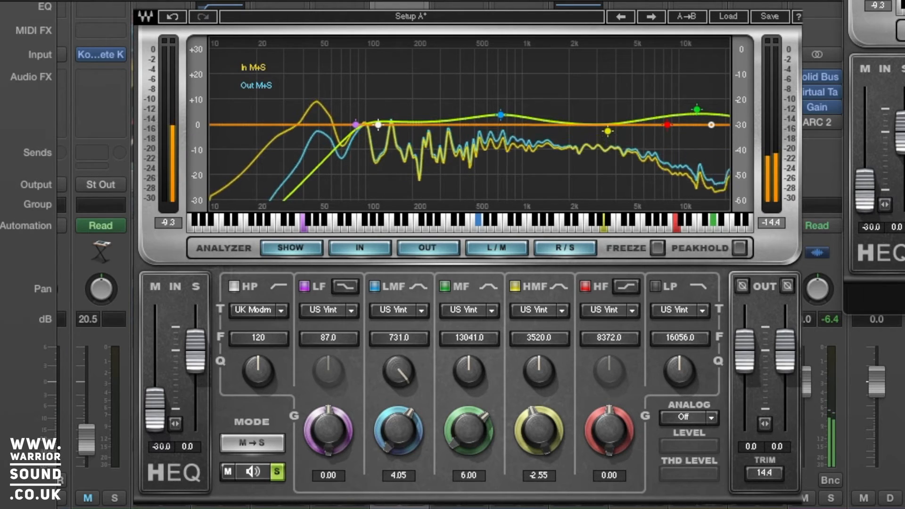
key("space")
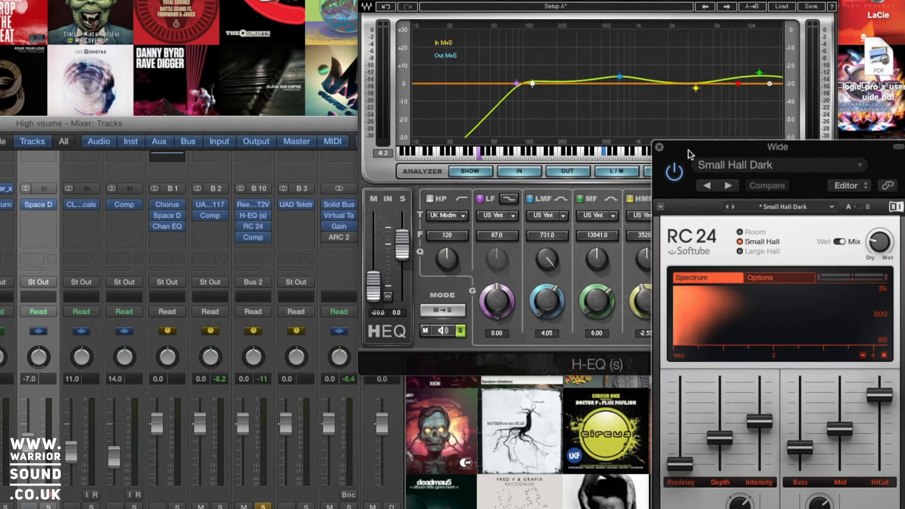
Step: Hide the header of the RC 24 reverb window and move the window lower
left_click(898, 146)
left_click(846, 152)
left_click_drag(845, 152, 849, 189)
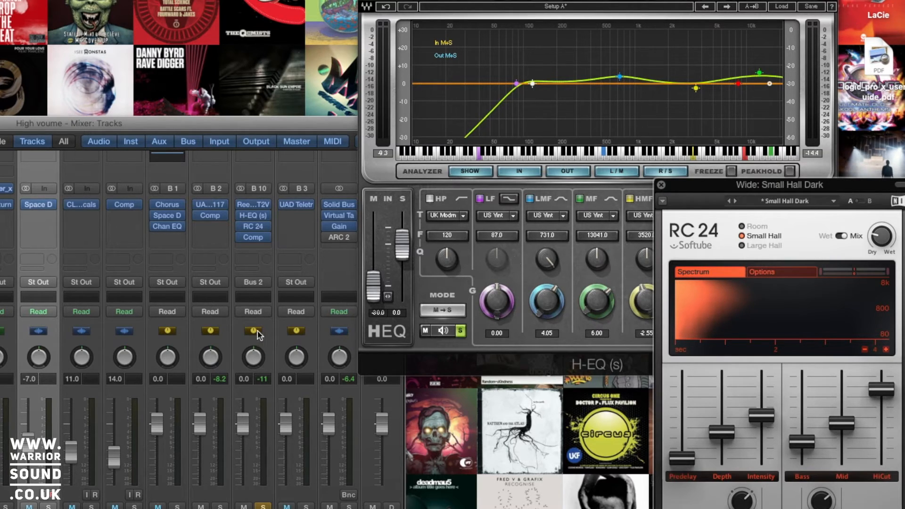
Step: Play back the soloed Wide bus to audition its RC 24 Small Hall reverb, and stop playback
mouse_move(242, 219)
key("space")
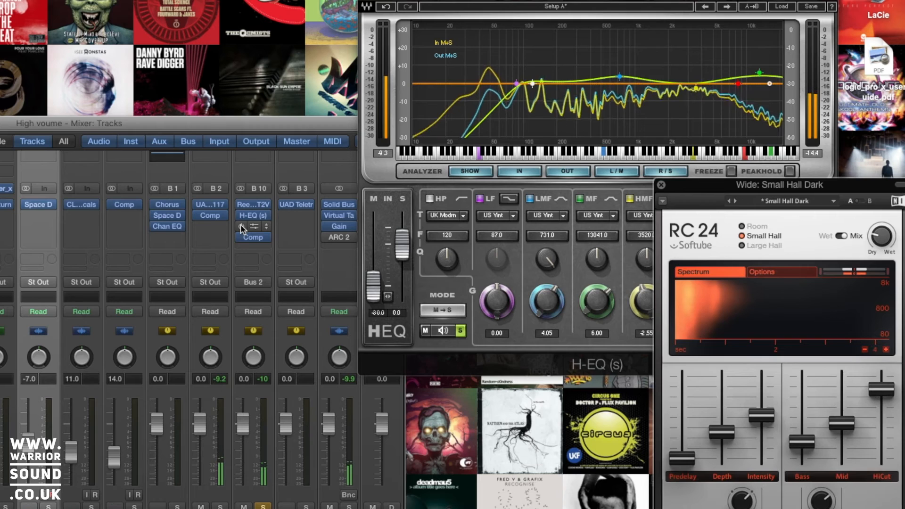
key("space")
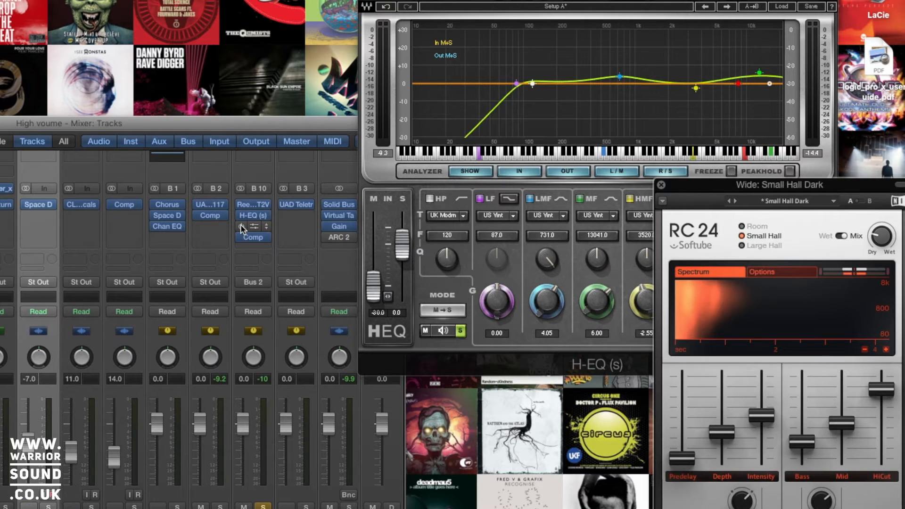
Step: Play the Wide bus and open its Compressor, moving the plug-in window to reveal more of its controls
key("space")
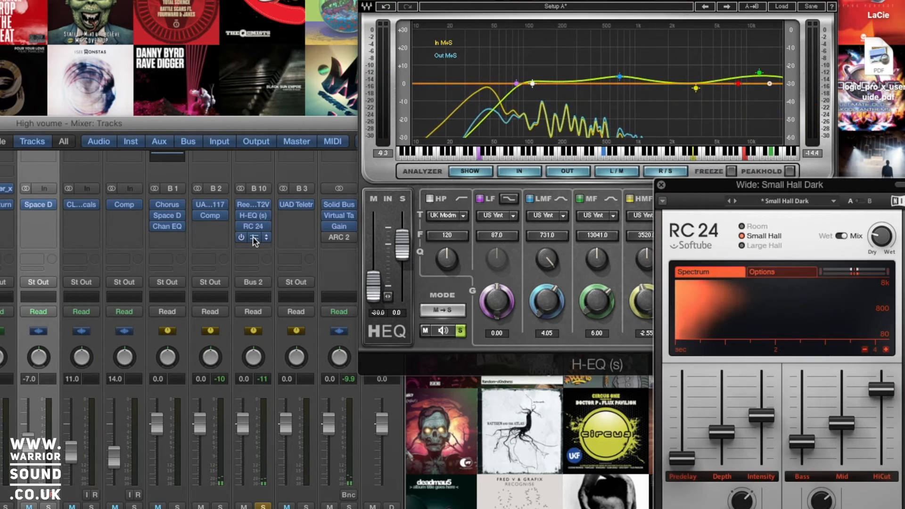
left_click(254, 238)
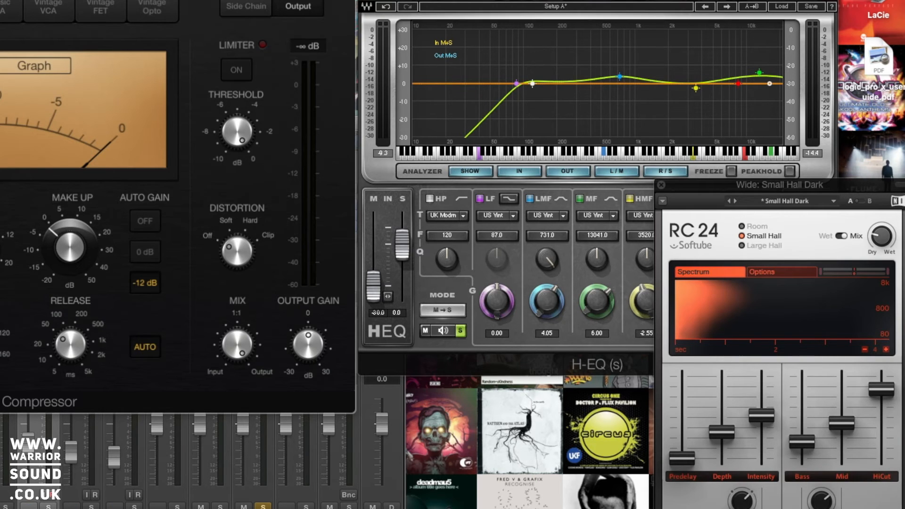
left_click_drag(40, 401, 314, 421)
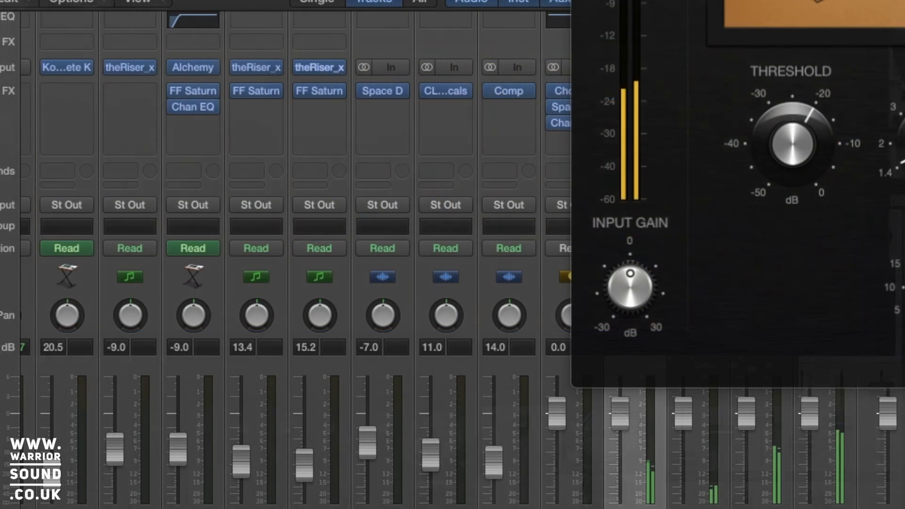
Step: Close the open plug-in windows and bring up the Compressor on the Wide bus
key("super+w")
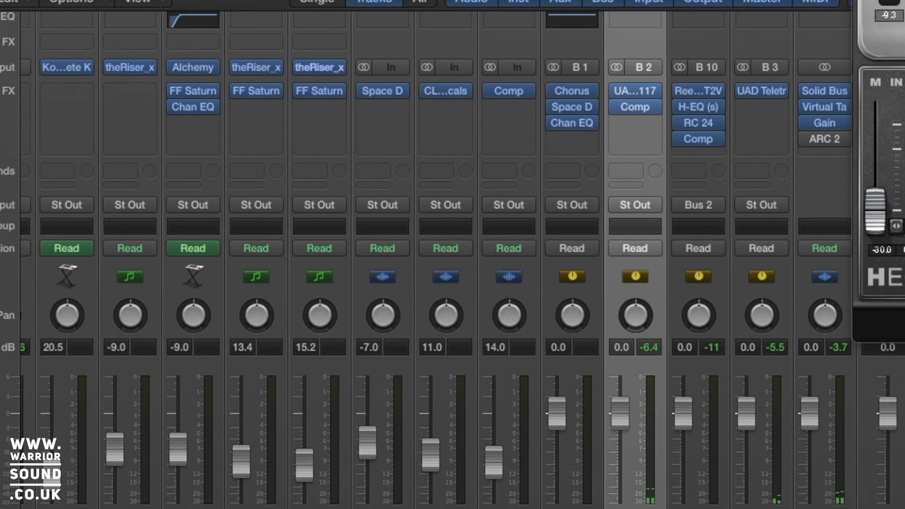
key("super+w")
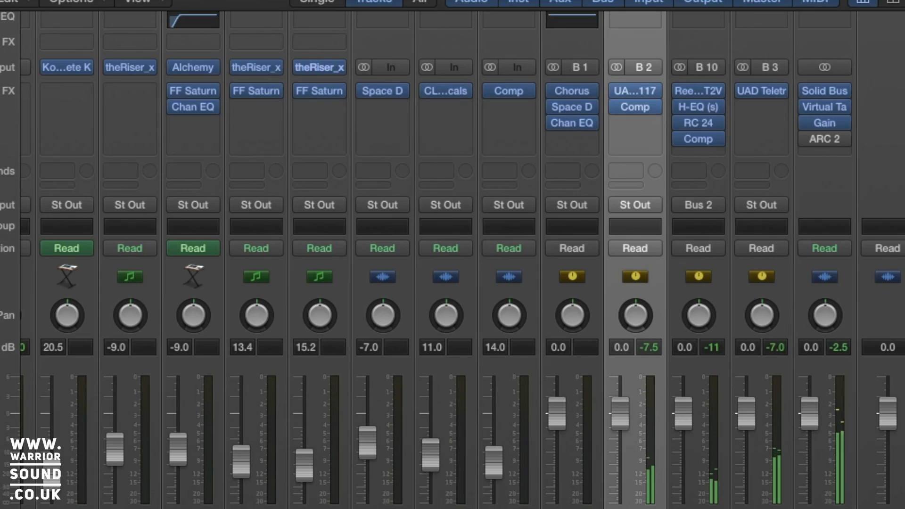
left_click(698, 139)
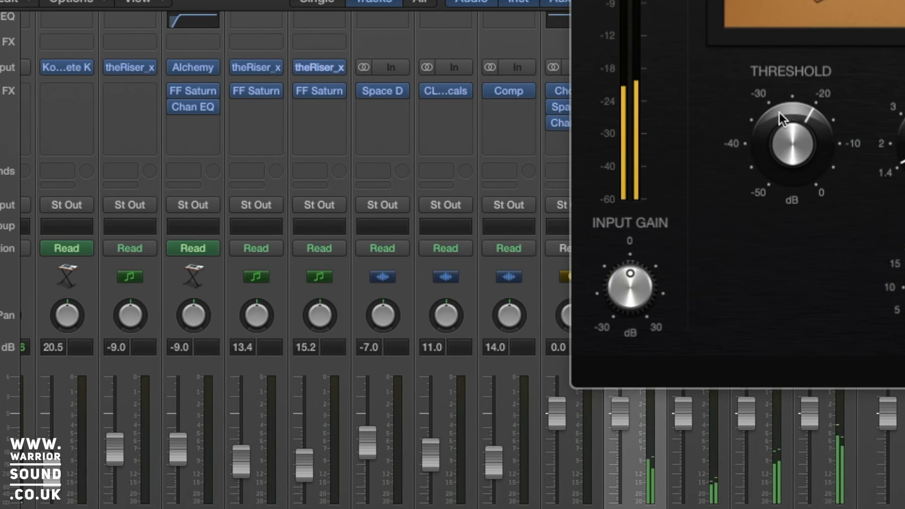